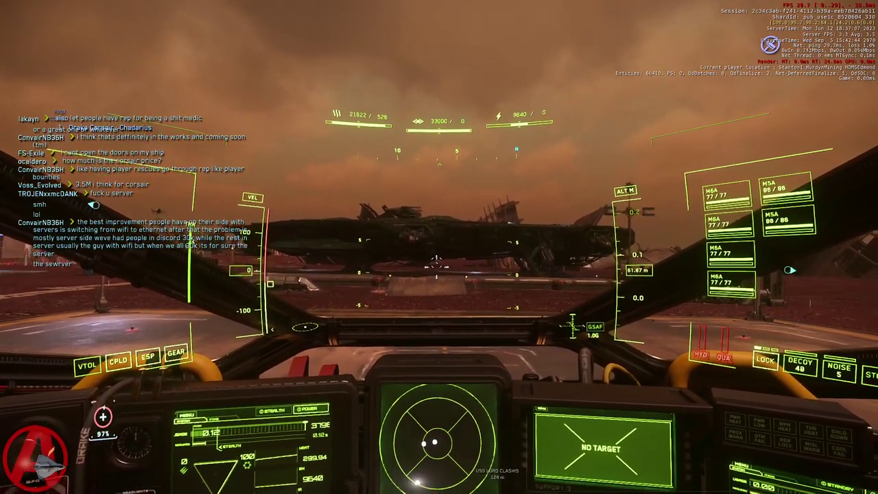
Step: Cycle the camera with F4 to the external chase view behind the ship
key(F4)
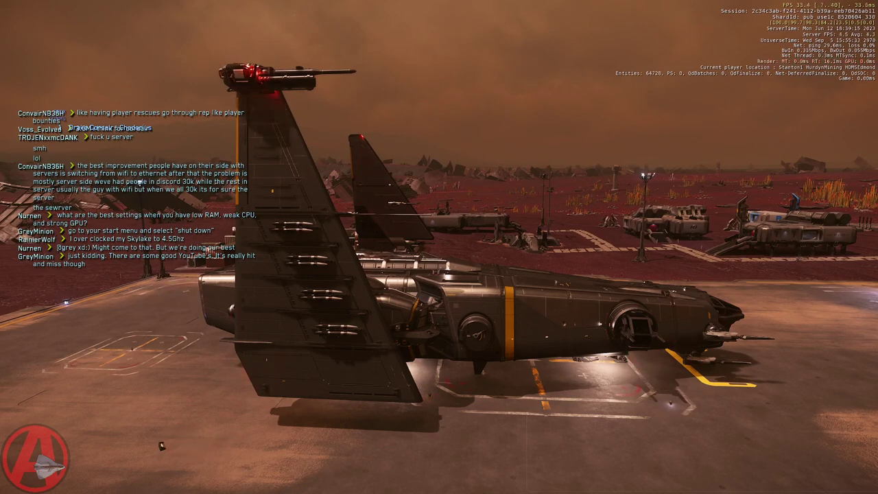
Step: Cycle the camera with F4 to an interior view facing the doors and weapon rack
key(F4)
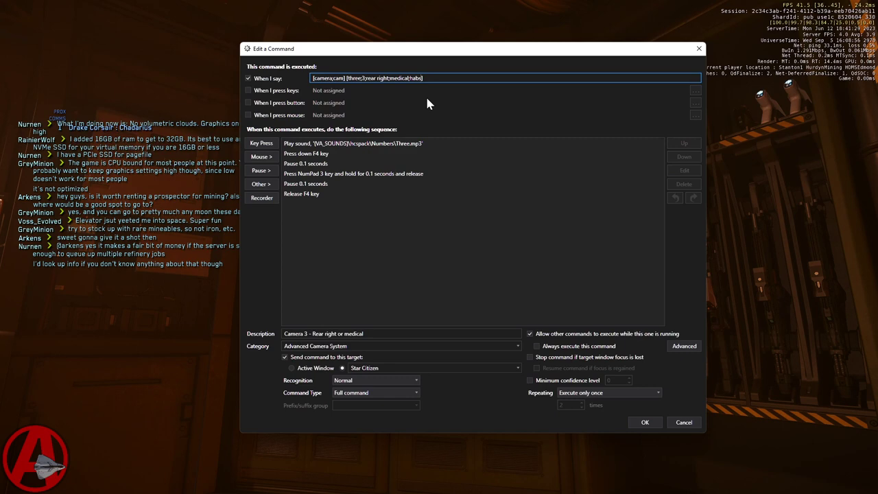
click(682, 424)
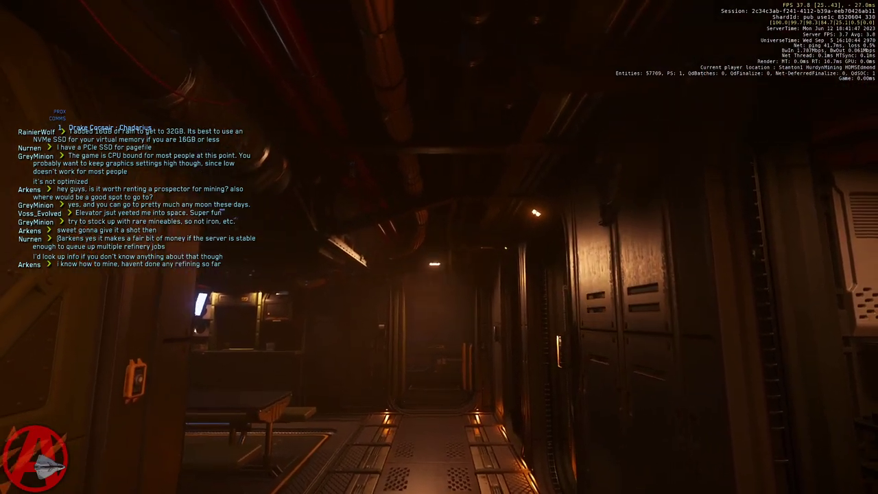
Step: Strafe and dolly the hallway camera with A, D, W and S to center the corridor
key(d)
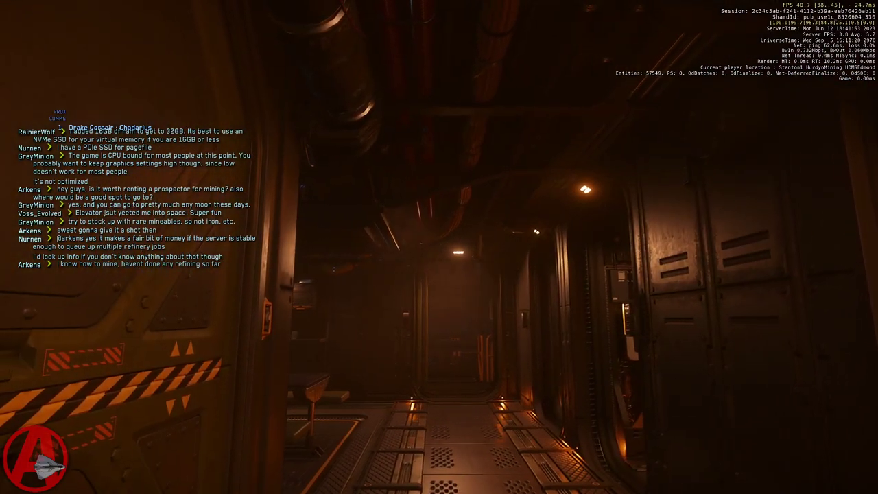
key(d)
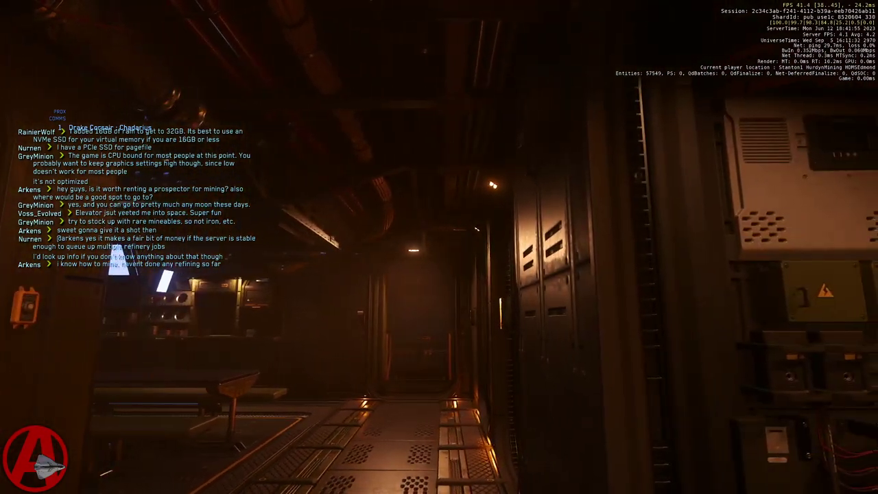
key(a)
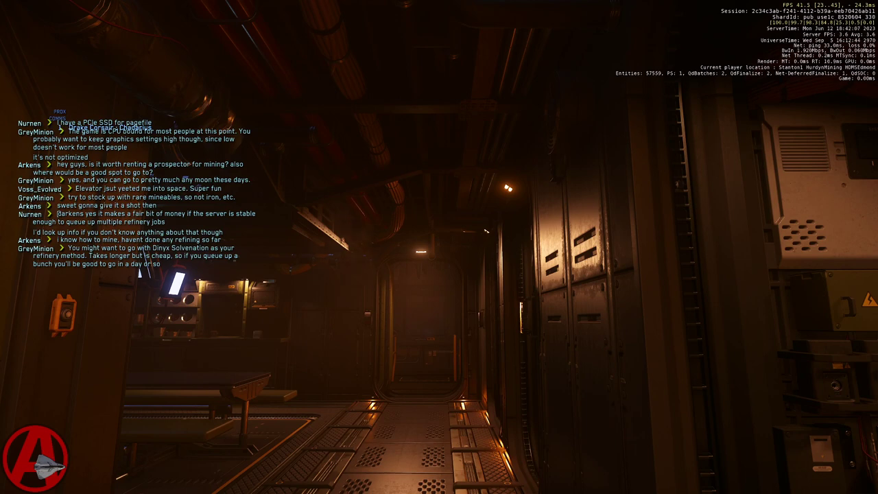
key(s)
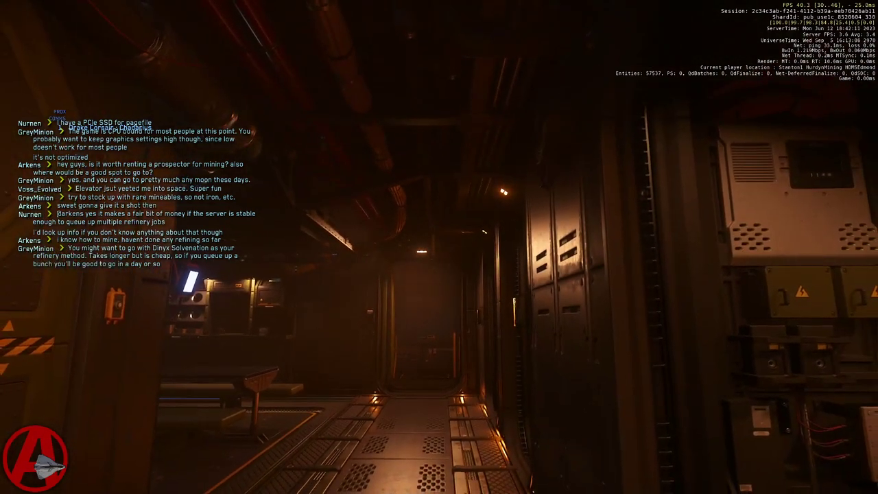
key(w)
key(s)
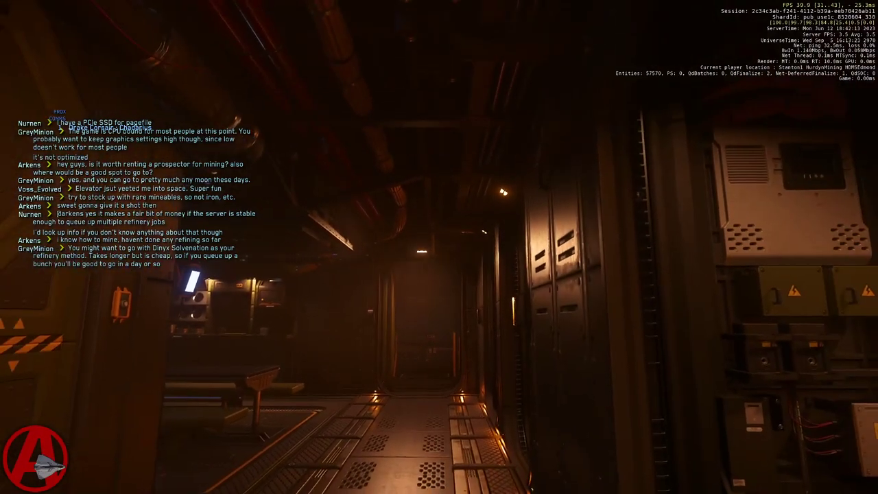
key(d)
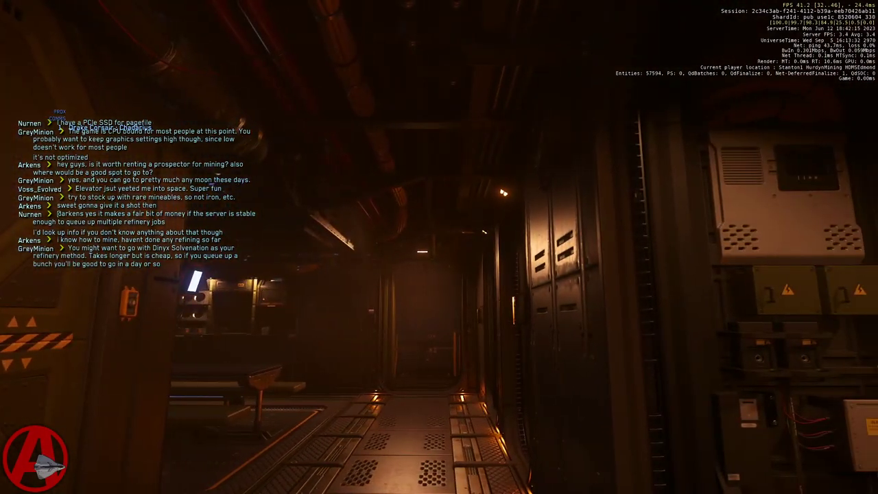